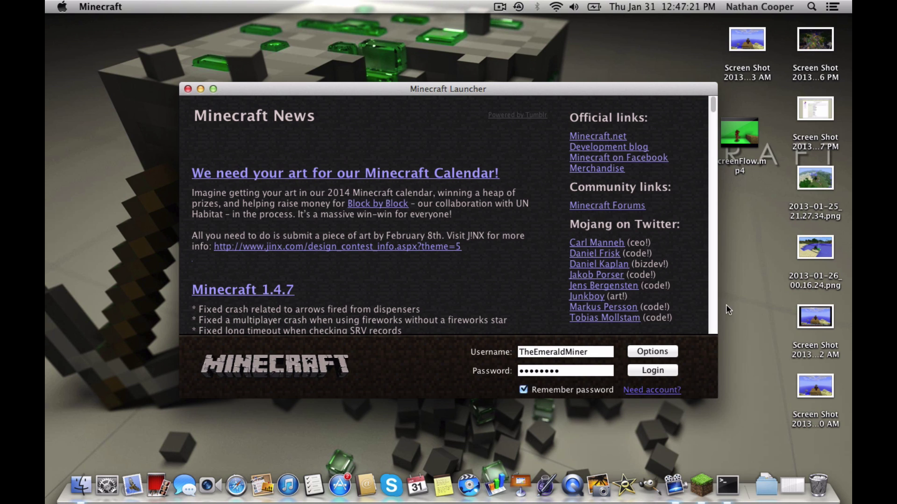
Set the launcher's Force update option to 'Will force!' and close Options.
{"action": "left_click", "coordinate": [637, 352]}
{"action": "left_click", "coordinate": [494, 231]}
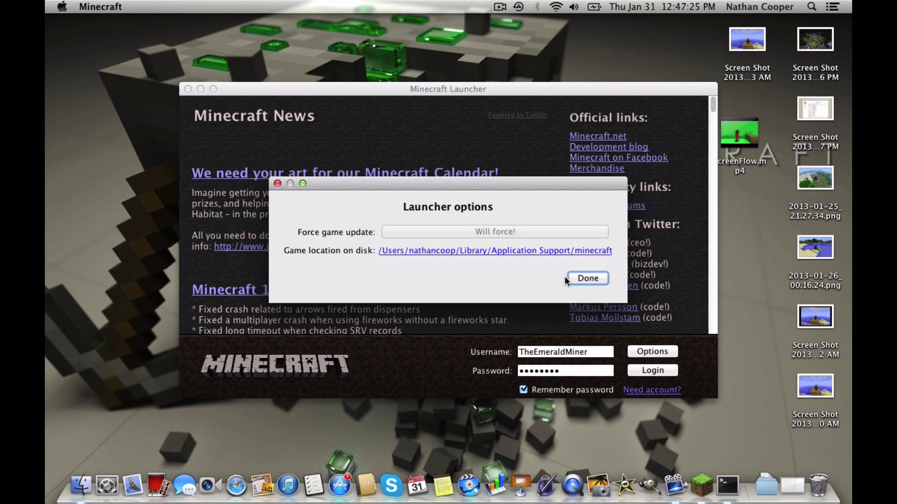
{"action": "left_click", "coordinate": [579, 279]}
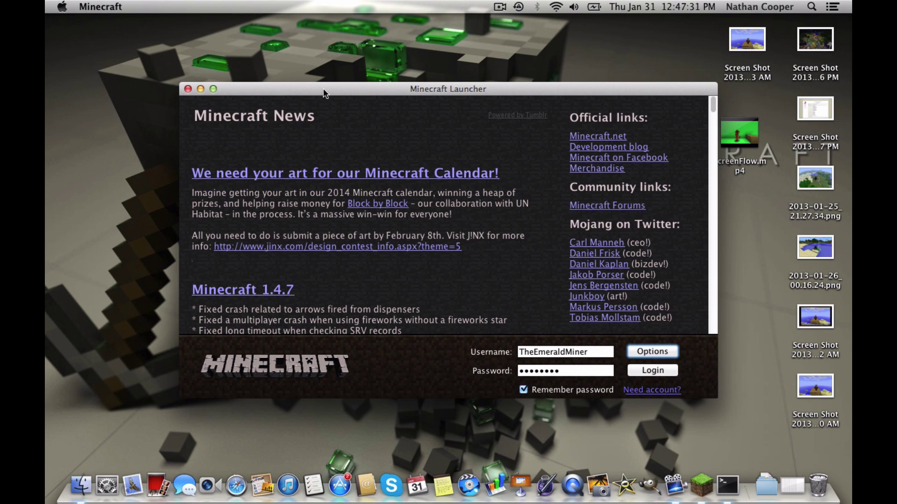
Close the Minecraft launcher and place a Finder All My Files window at the desktop's left.
{"action": "left_click", "coordinate": [188, 90]}
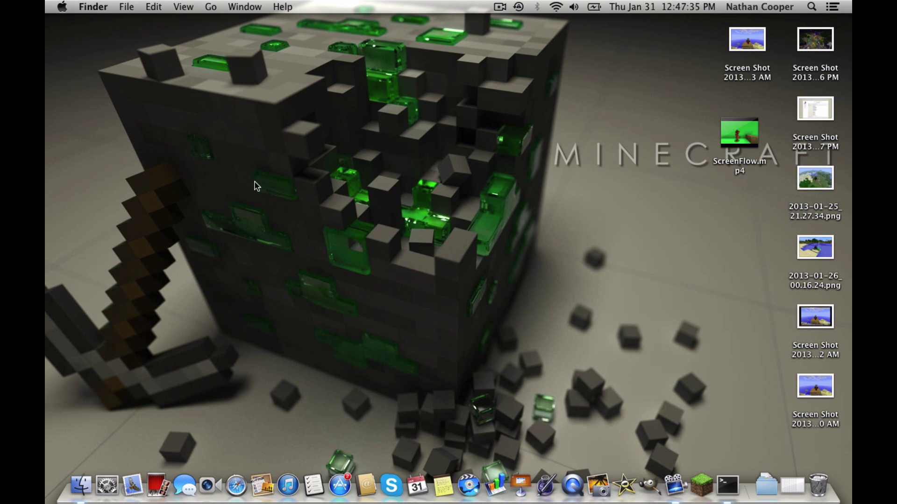
{"action": "left_click", "coordinate": [85, 477]}
{"action": "left_click_drag", "start_coordinate": [369, 29], "coordinate": [104, 5]}
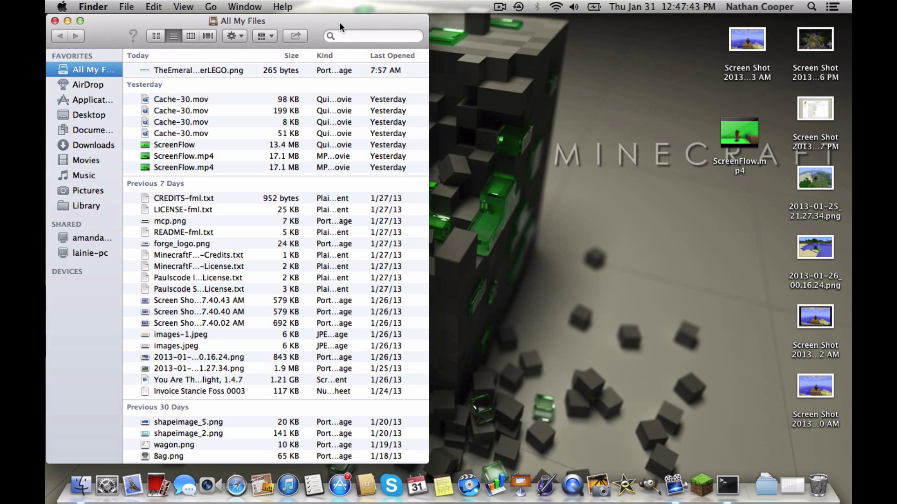
{"action": "left_click_drag", "start_coordinate": [340, 26], "coordinate": [339, 26]}
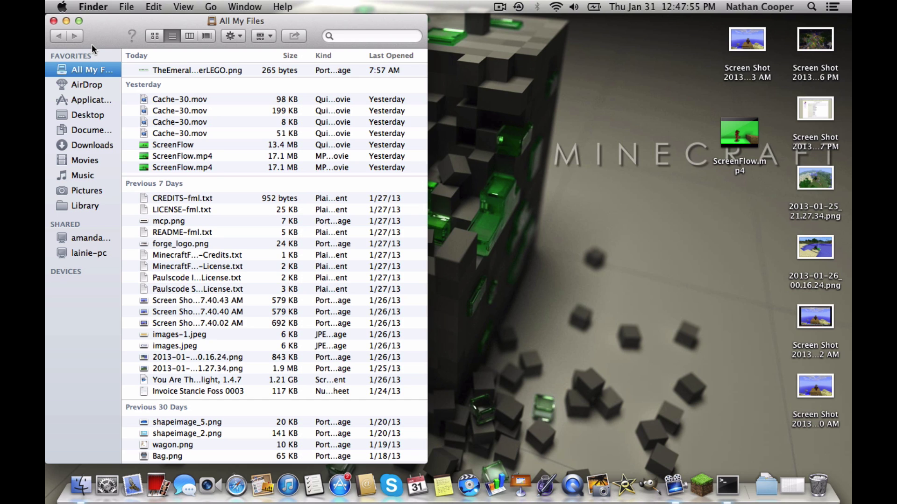
{"action": "left_click_drag", "start_coordinate": [106, 33], "coordinate": [107, 33]}
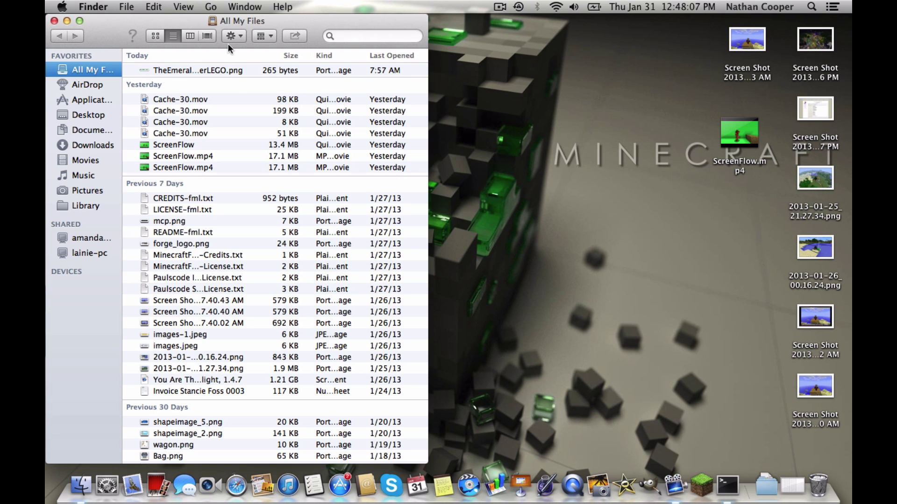
Go to the hidden Library, open Application Support/minecraft, and delete its bin folder.
{"action": "left_click", "coordinate": [208, 8]}
{"action": "key", "text": "alt"}
{"action": "left_click", "coordinate": [253, 134]}
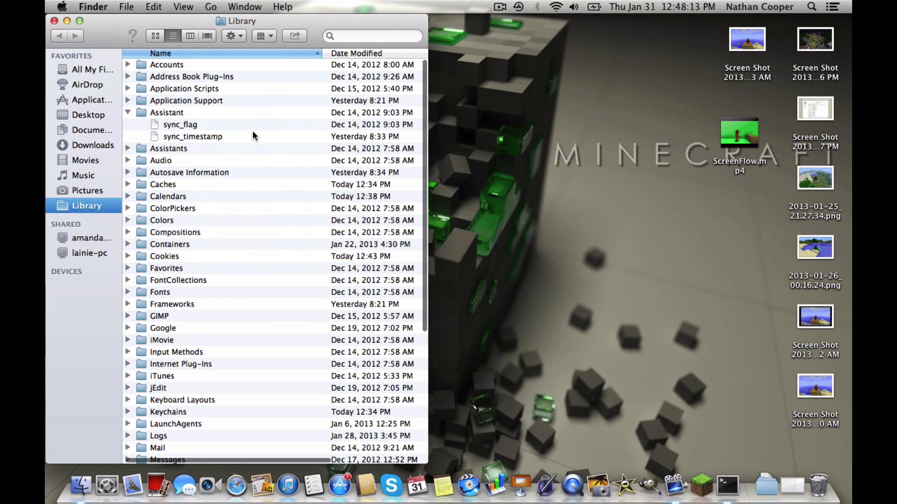
{"action": "double_click", "coordinate": [199, 102]}
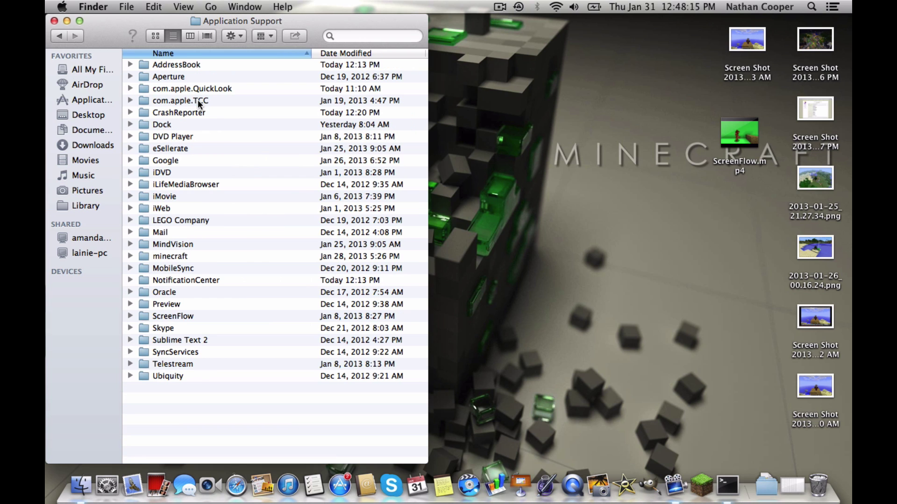
{"action": "double_click", "coordinate": [165, 254]}
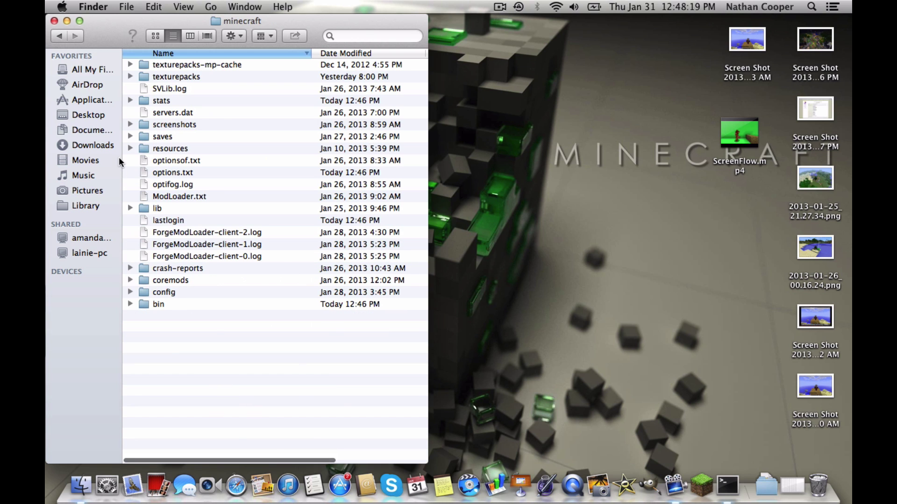
{"action": "scroll", "coordinate": [271, 242], "scroll_direction": "down", "scroll_amount": 1}
{"action": "left_click", "coordinate": [187, 306]}
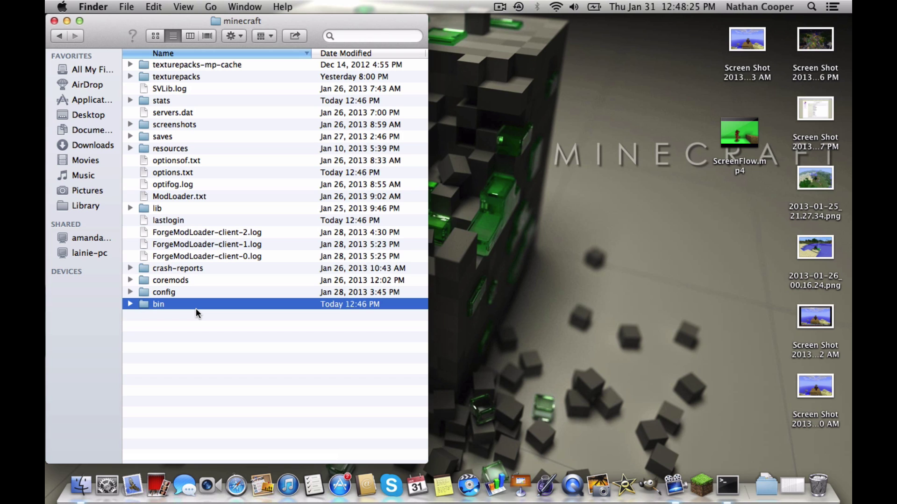
{"action": "key", "text": "super+BackSpace"}
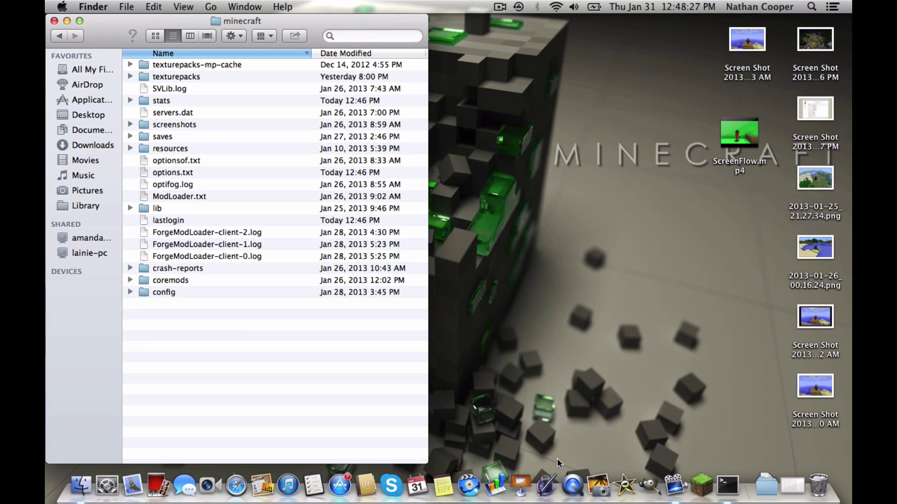
Log in so Minecraft re-downloads, then open the newly created bin folder in Finder.
{"action": "left_click", "coordinate": [702, 487]}
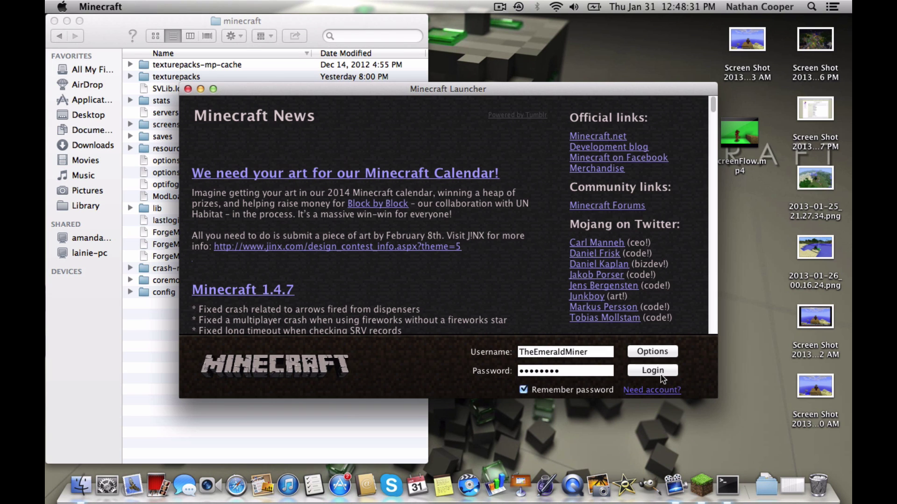
{"action": "left_click", "coordinate": [661, 375]}
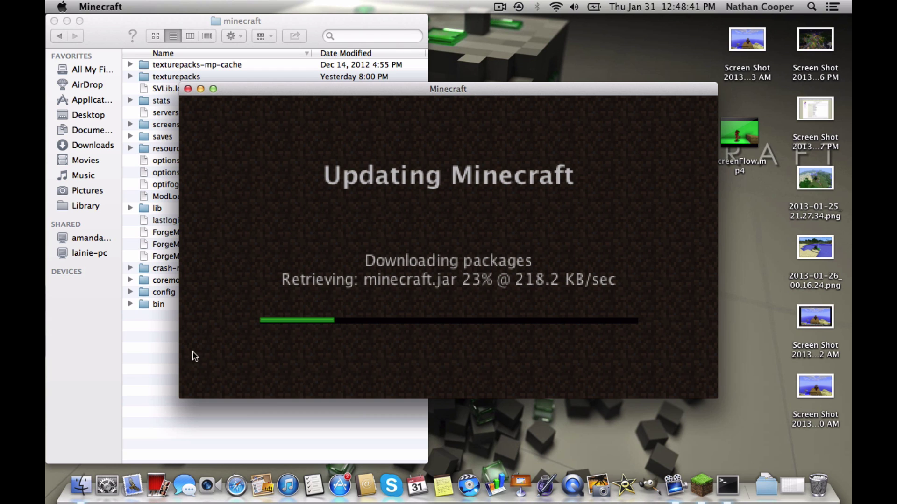
{"action": "double_click", "coordinate": [150, 305]}
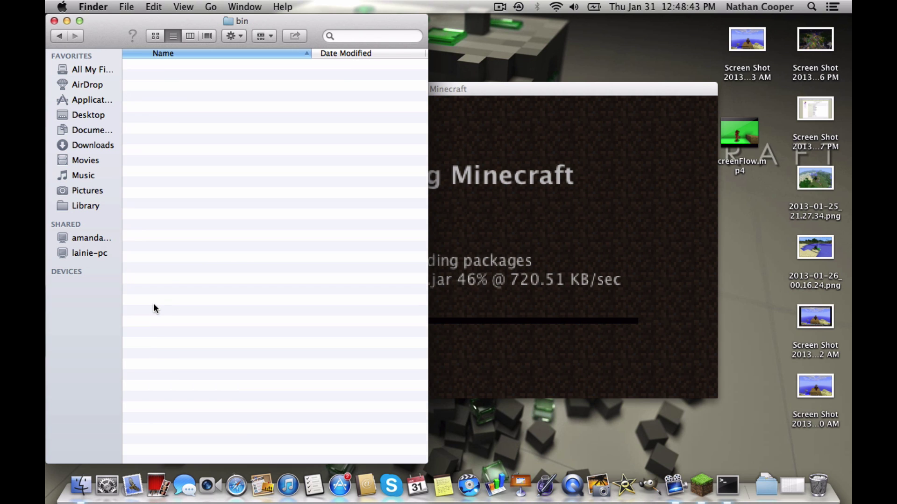
{"action": "left_click", "coordinate": [414, 273]}
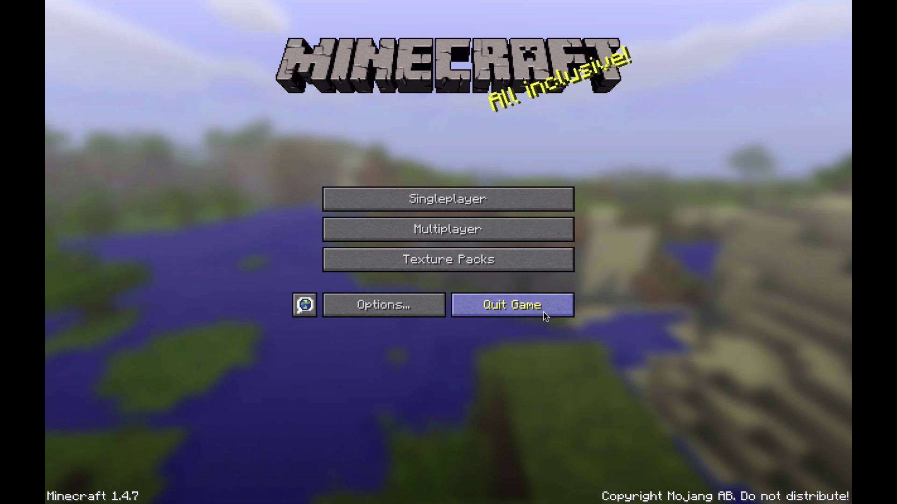
Quit the game, delete minecraft.jar from the bin folder, and return to the launcher.
{"action": "left_click", "coordinate": [538, 306]}
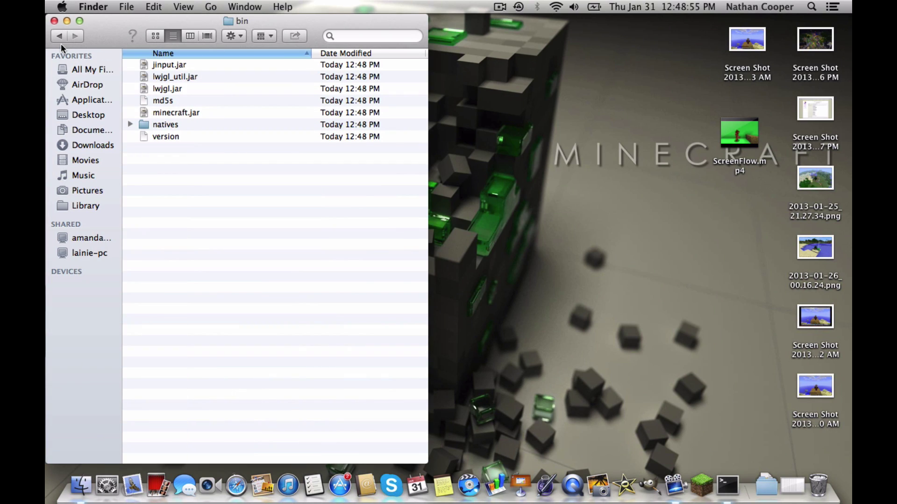
{"action": "left_click", "coordinate": [59, 36]}
{"action": "double_click", "coordinate": [165, 301]}
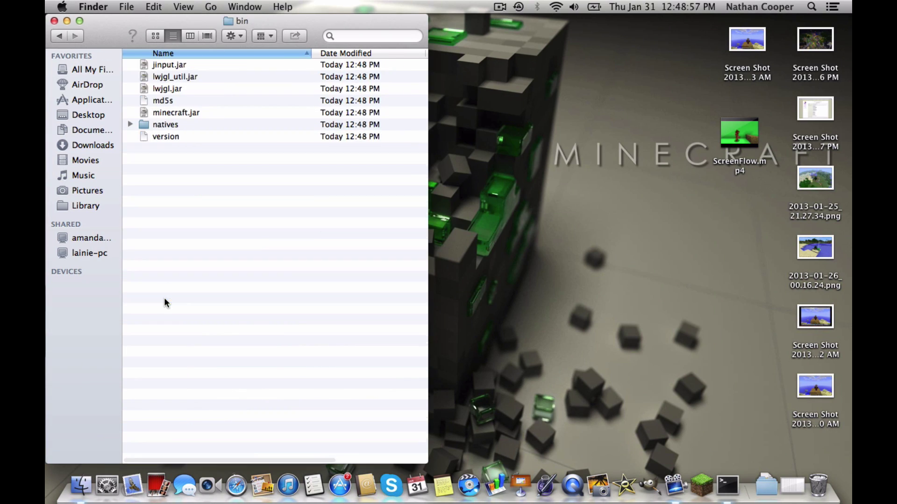
{"action": "left_click", "coordinate": [207, 113]}
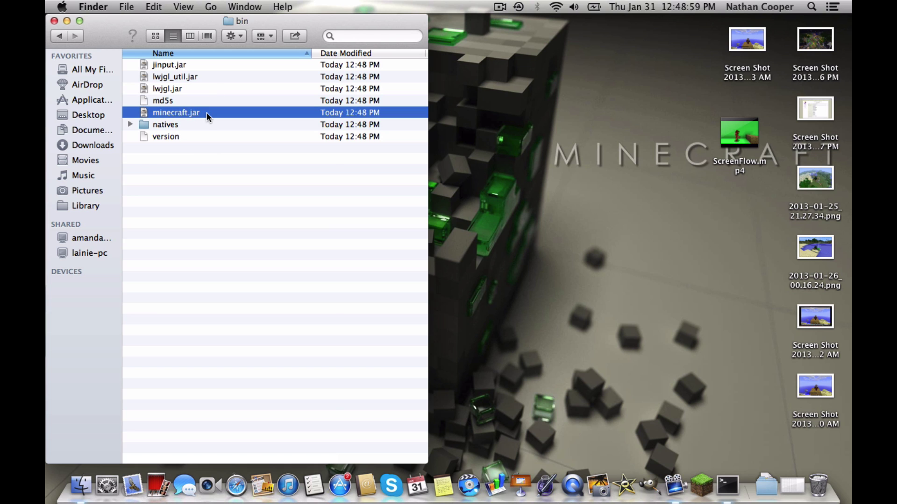
{"action": "key", "text": "super+BackSpace"}
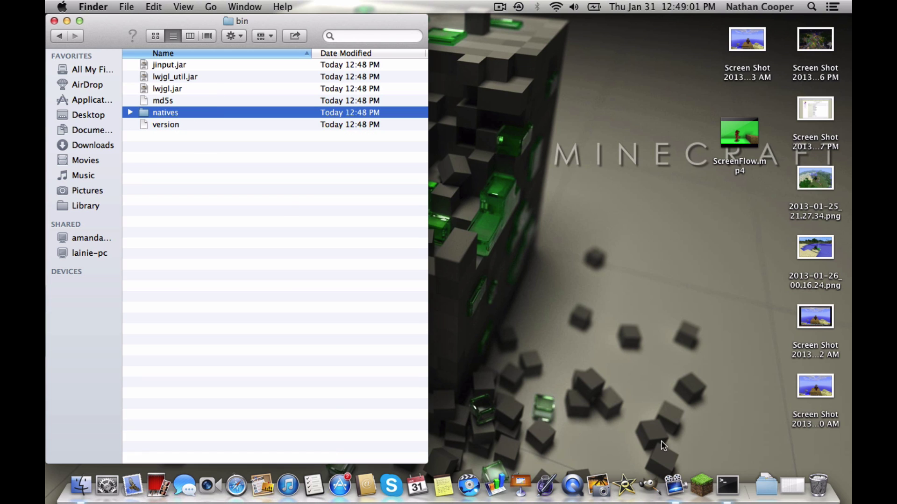
{"action": "left_click", "coordinate": [700, 481]}
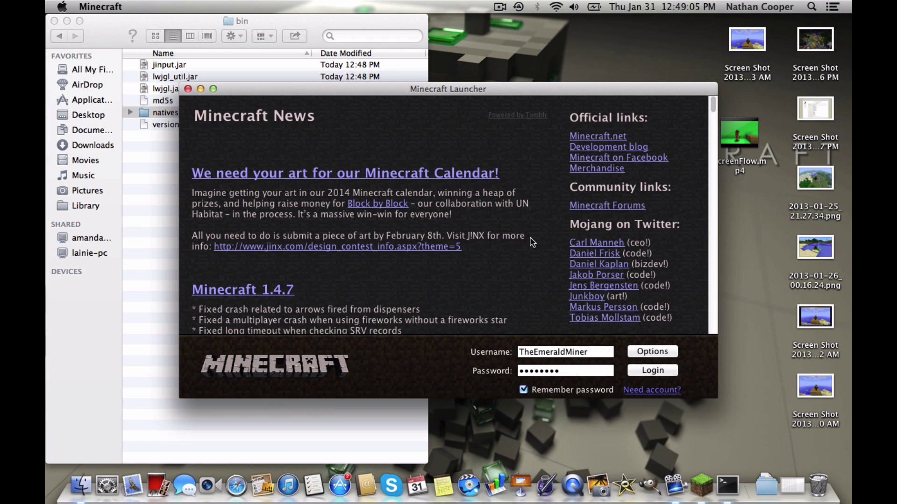
Log in without forcing an update, then close the game window and reopen the launcher.
{"action": "left_click", "coordinate": [658, 351]}
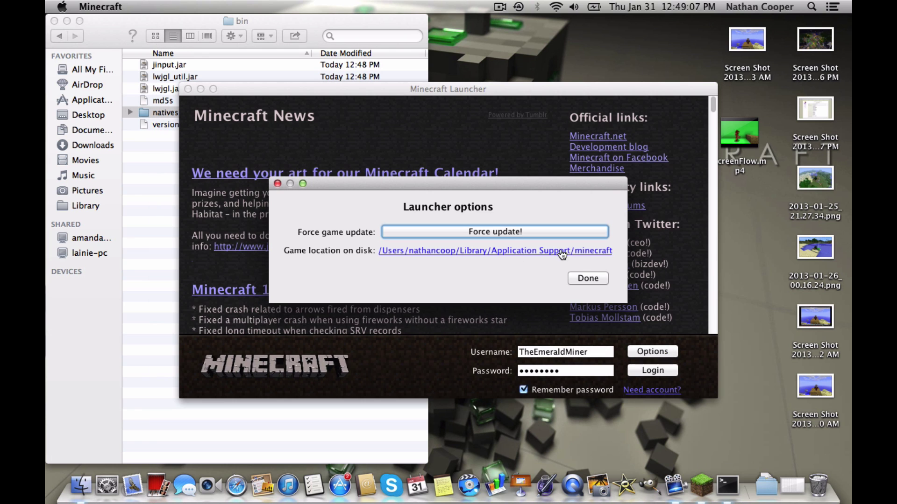
{"action": "left_click", "coordinate": [588, 279]}
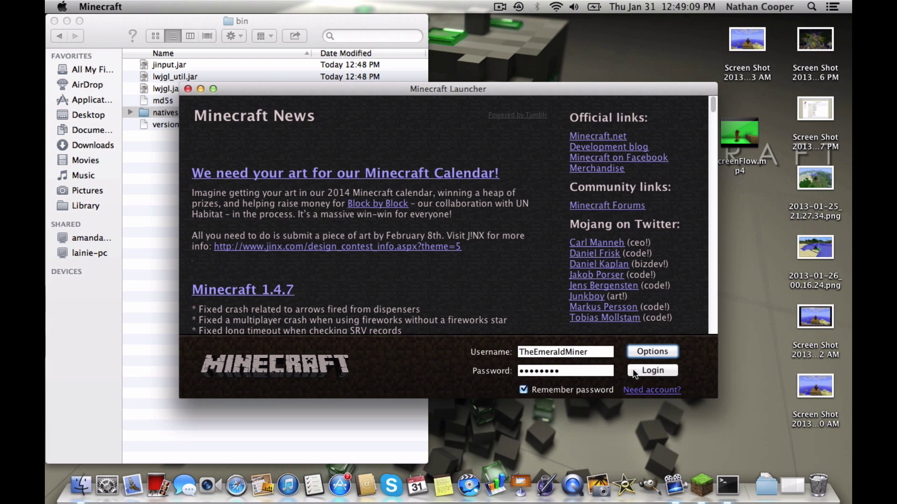
{"action": "left_click", "coordinate": [652, 371]}
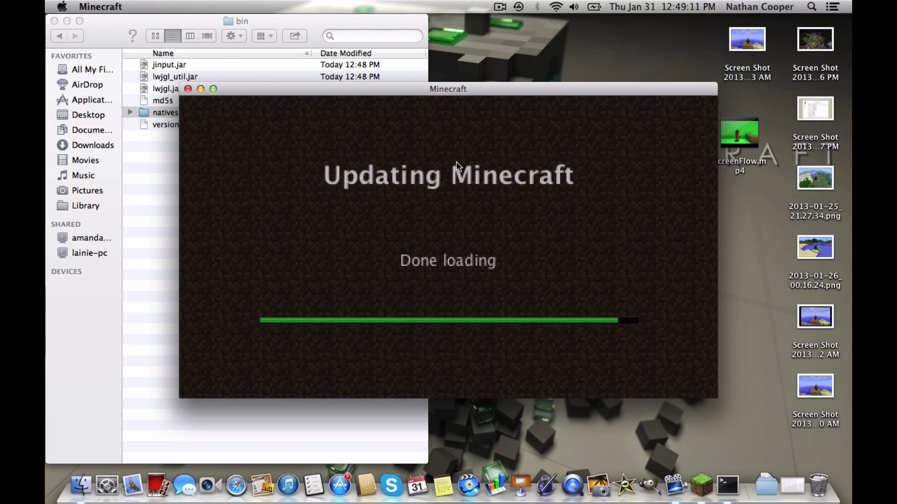
{"action": "left_click", "coordinate": [188, 89]}
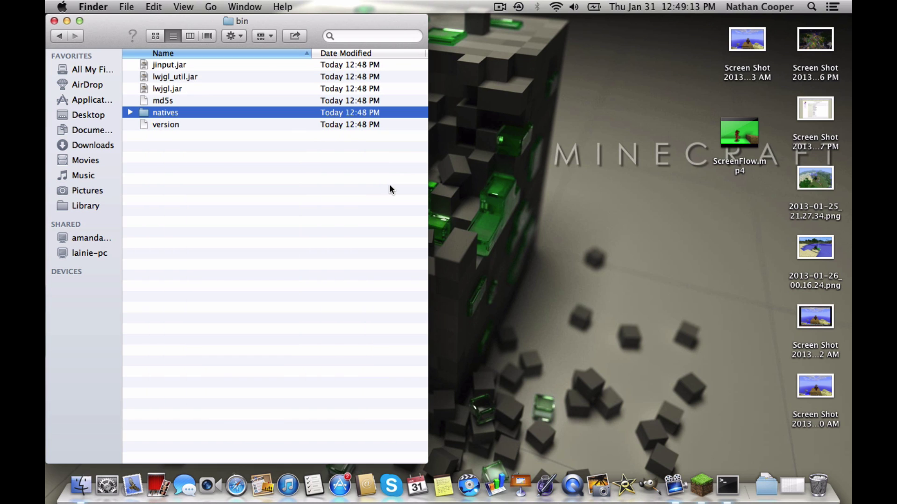
{"action": "left_click", "coordinate": [708, 459]}
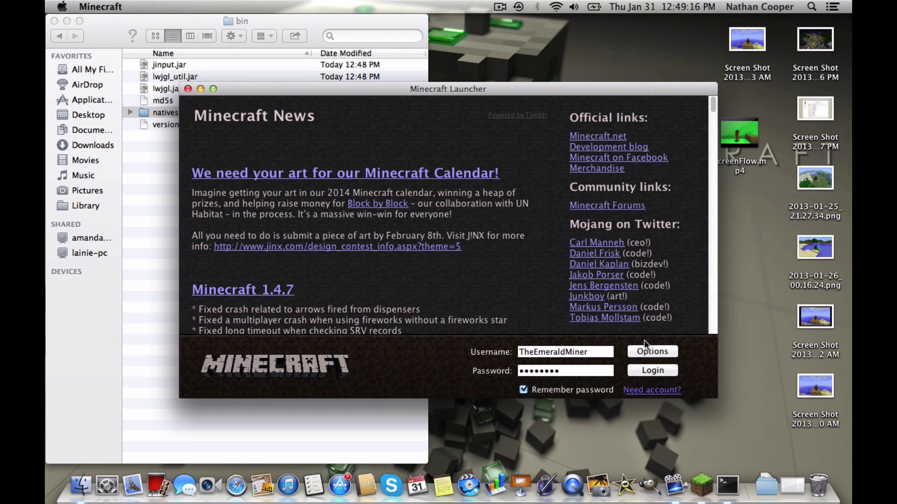
Set Force update to 'Will force!' and log in to start the fresh download.
{"action": "left_click", "coordinate": [647, 349]}
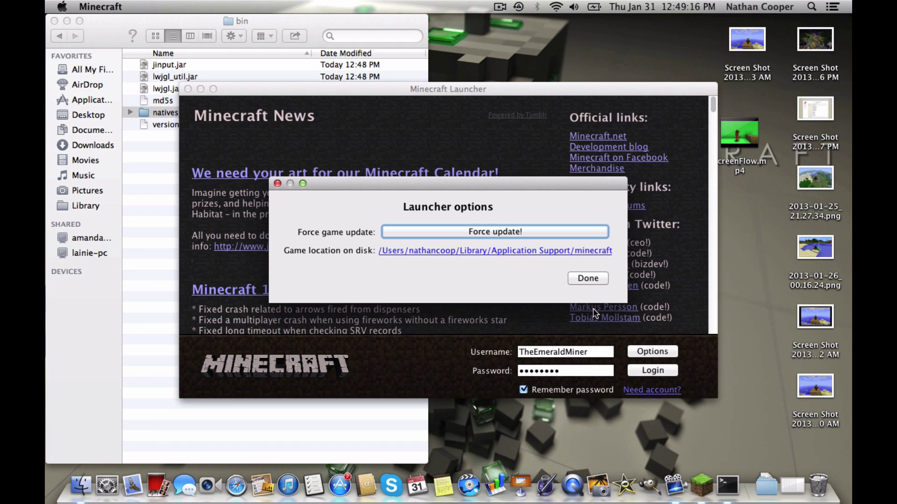
{"action": "left_click", "coordinate": [507, 231]}
{"action": "left_click", "coordinate": [587, 279]}
{"action": "left_click", "coordinate": [648, 370]}
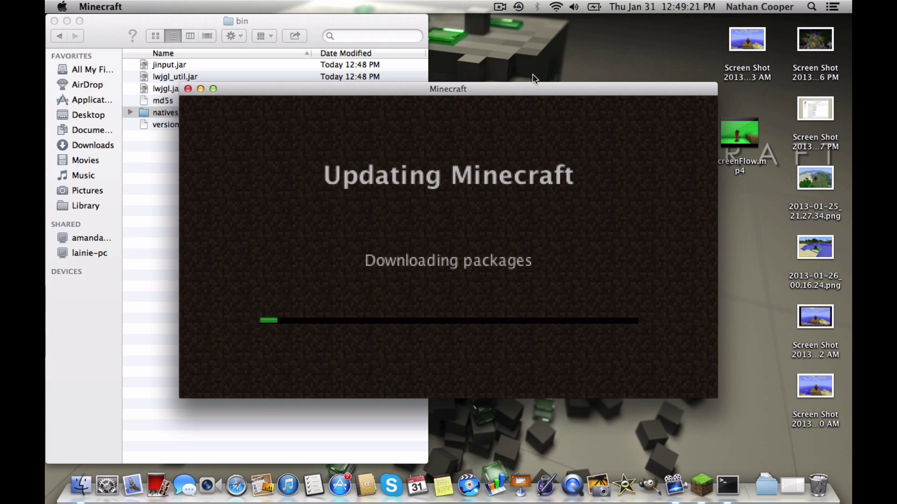